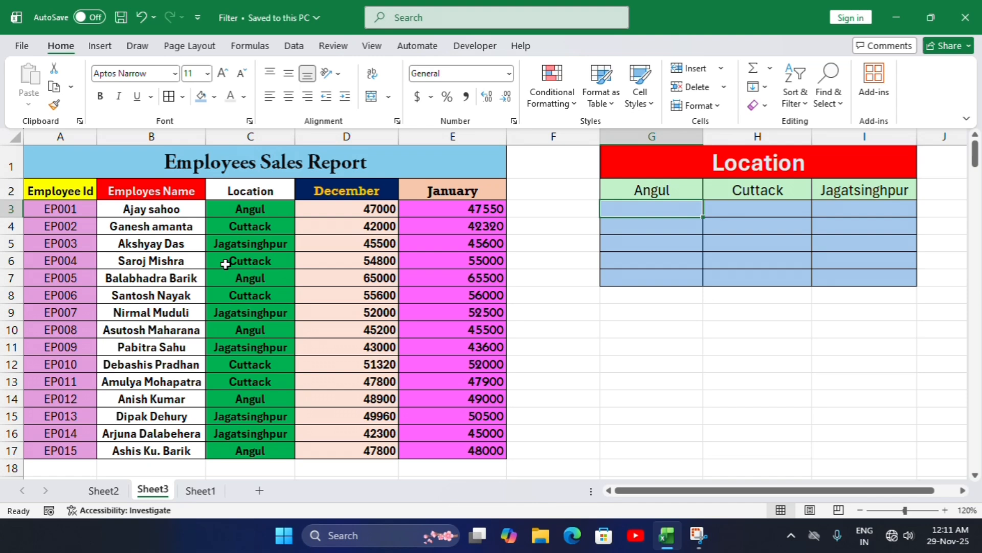
# Examine the Employees Sales Report columns and the empty Location table headed Angul, Cuttack and Jagatsinghpur.
pyautogui.click(58, 156)
pyautogui.moveTo(57, 155)
pyautogui.mouseDown()
pyautogui.moveTo(409, 264)
pyautogui.moveTo(428, 451)
pyautogui.mouseUp()
pyautogui.click(104, 237)
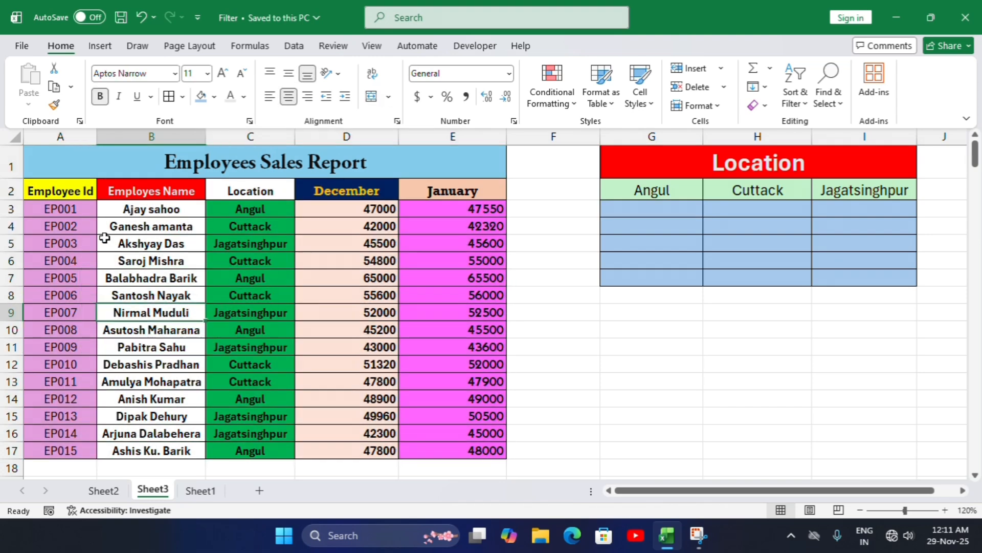
pyautogui.moveTo(75, 187); pyautogui.dragTo(92, 444)
pyautogui.click(163, 193)
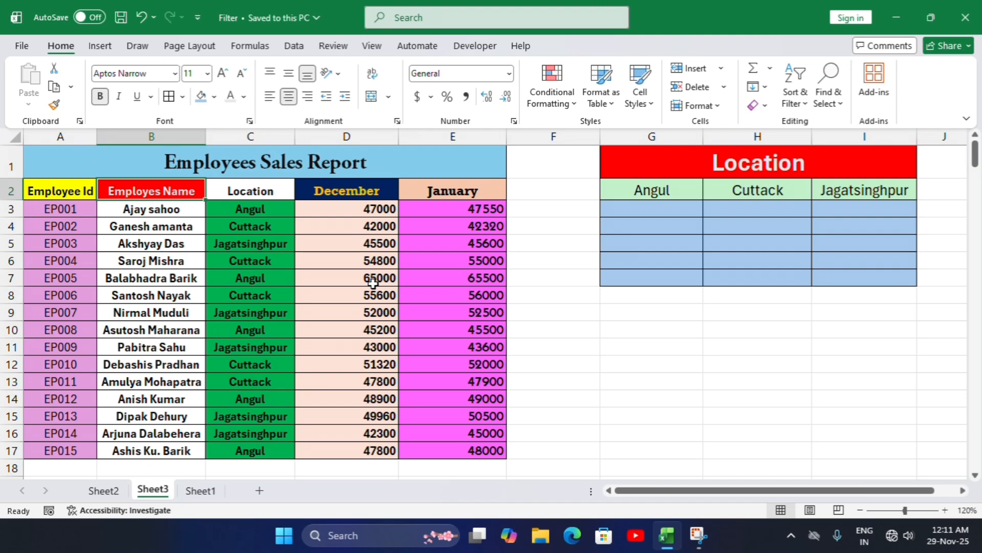
pyautogui.click(451, 265)
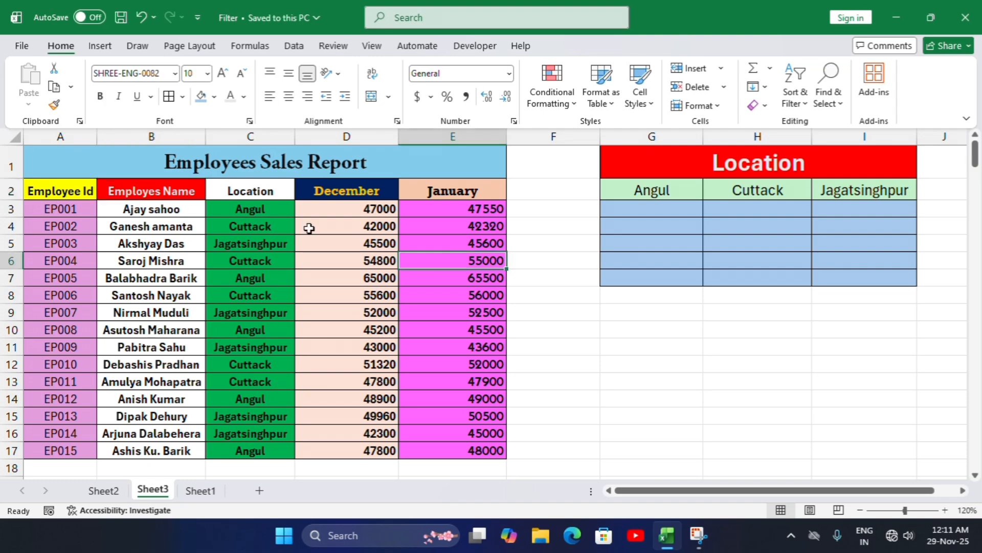
pyautogui.click(660, 170)
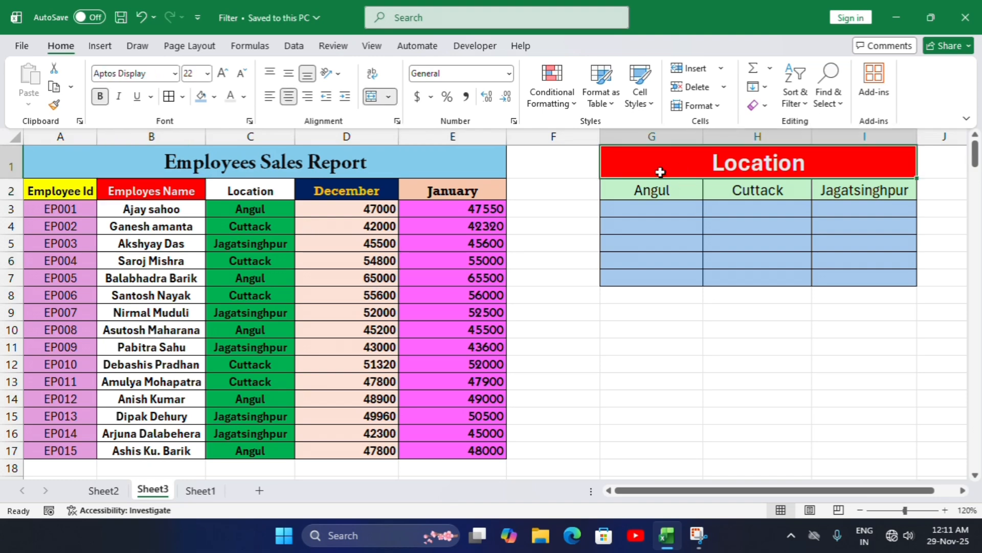
pyautogui.click(662, 191)
pyautogui.click(721, 194)
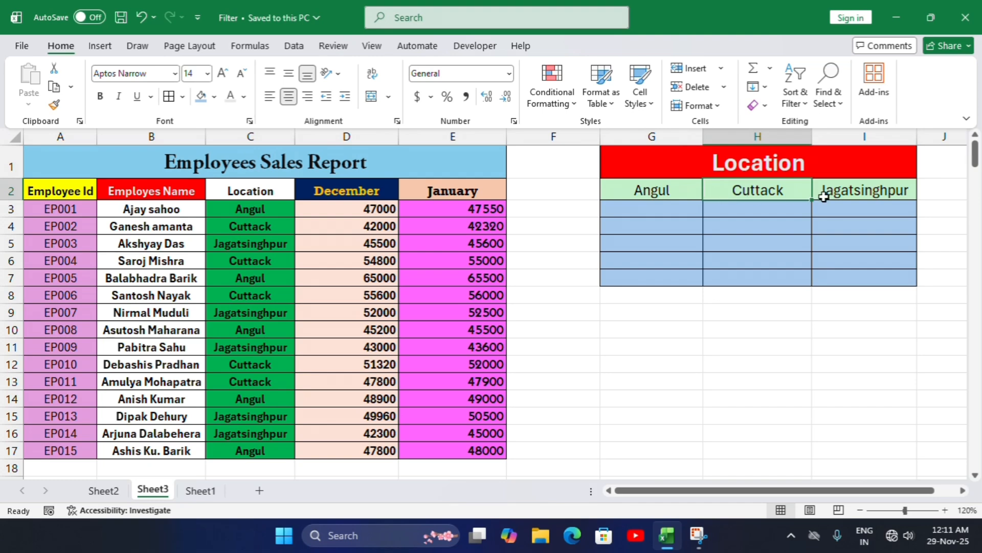
pyautogui.click(776, 347)
pyautogui.click(667, 213)
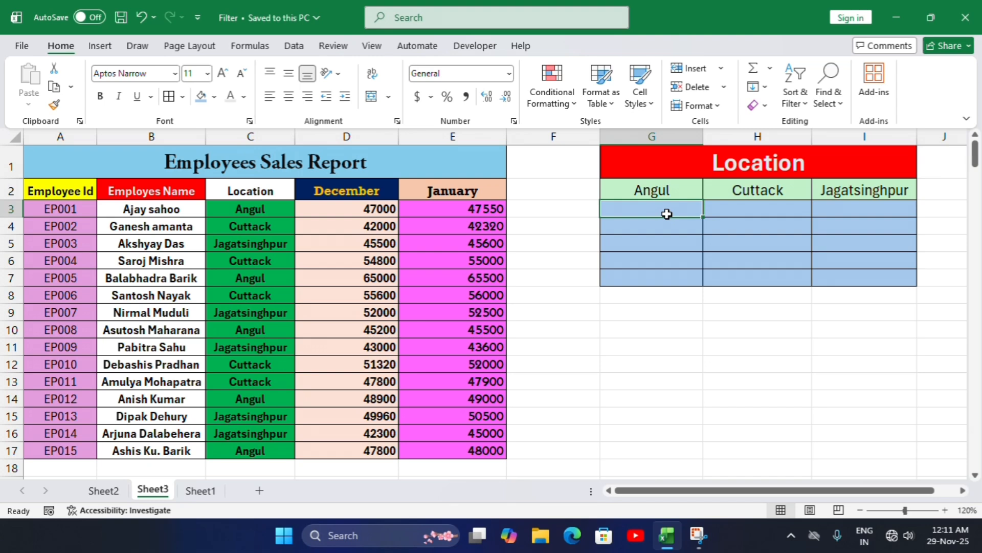
pyautogui.click(668, 311)
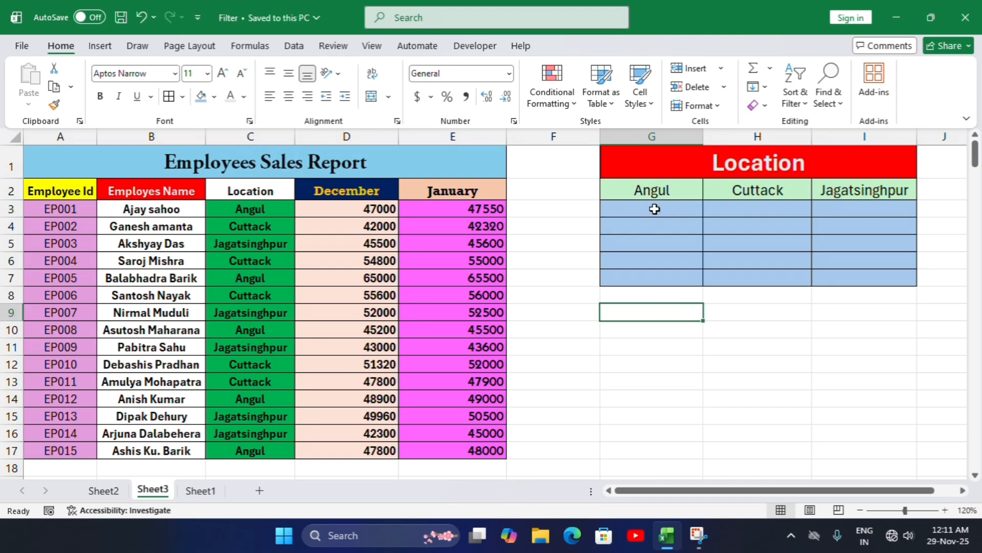
# List the Angul employees' names from cell G3 with the formula =FILTER($B$3:$B$17,$C$3:$C$17=G2).
pyautogui.click(655, 210)
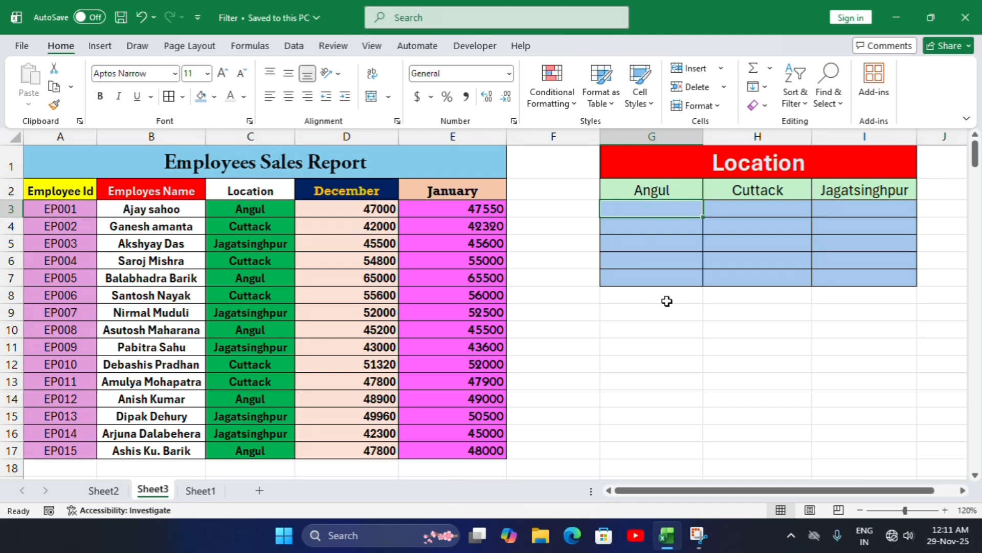
pyautogui.write('=')
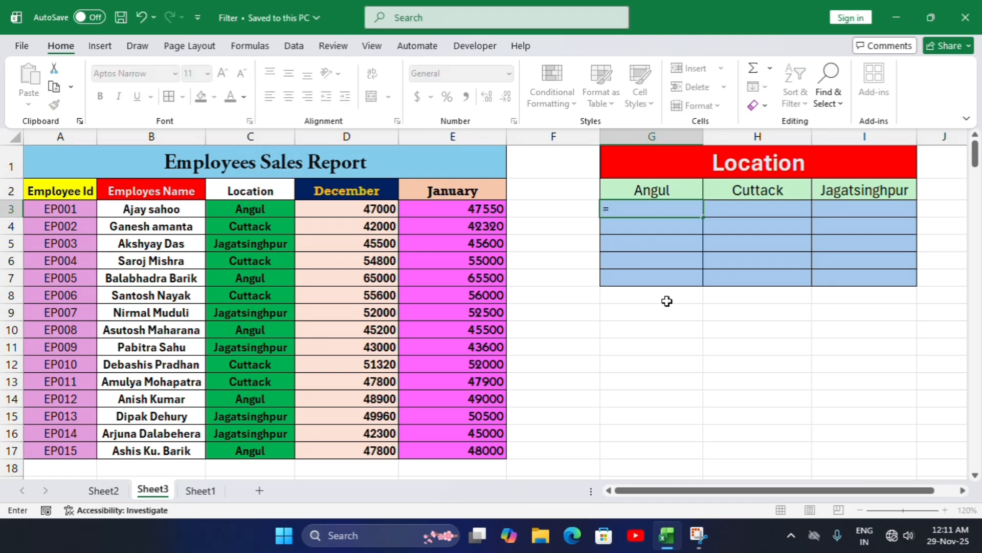
pyautogui.write('fi')
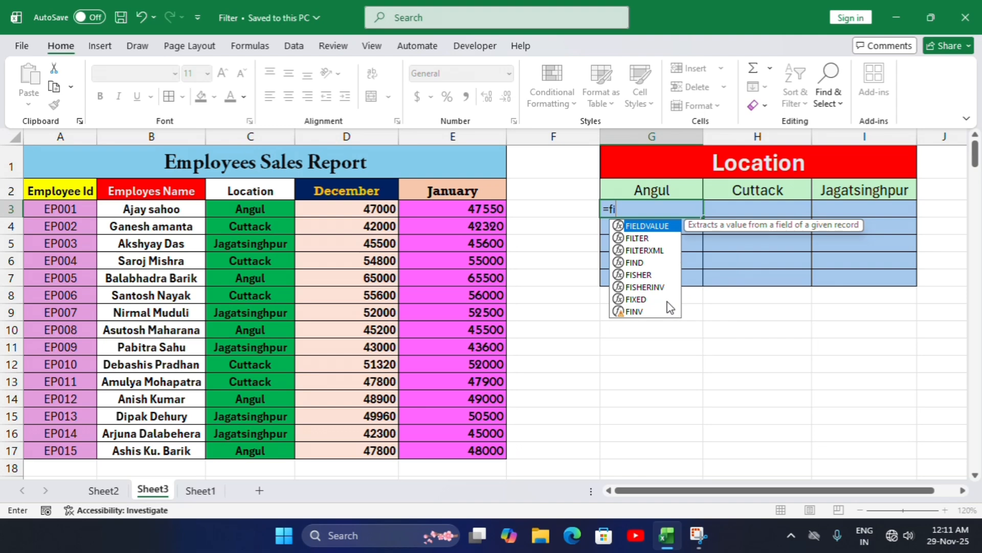
pyautogui.write('lter')
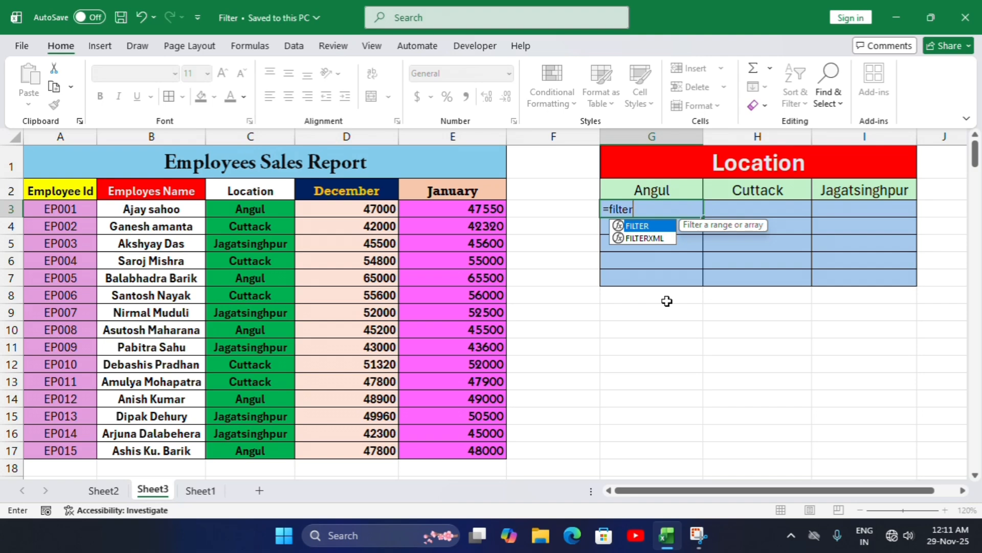
pyautogui.write('(')
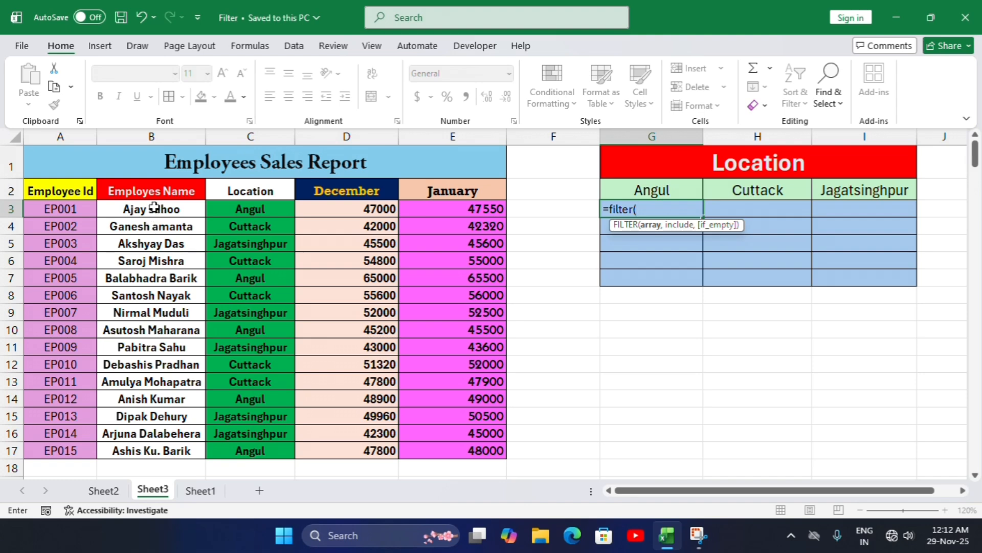
pyautogui.moveTo(154, 206); pyautogui.dragTo(164, 448)
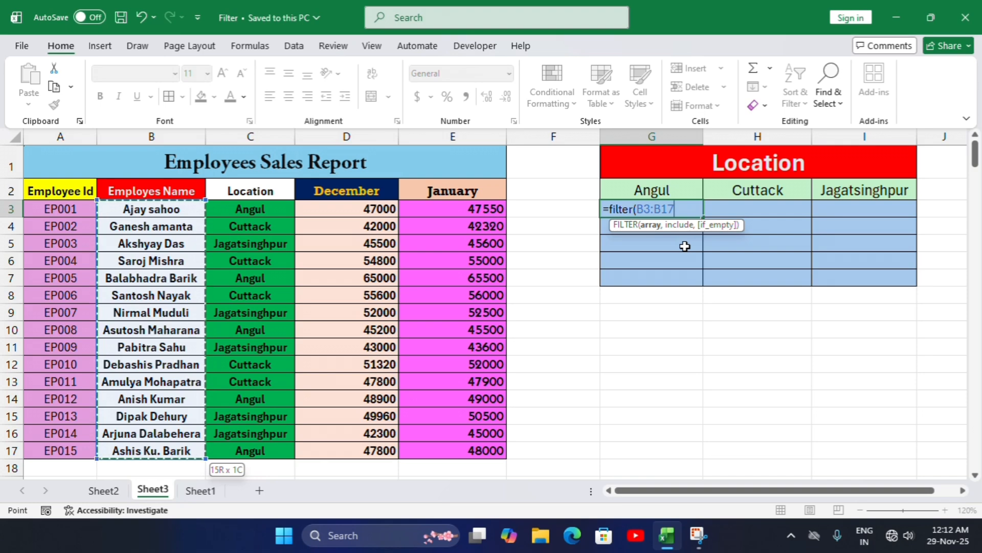
pyautogui.press('F4')
pyautogui.write(',')
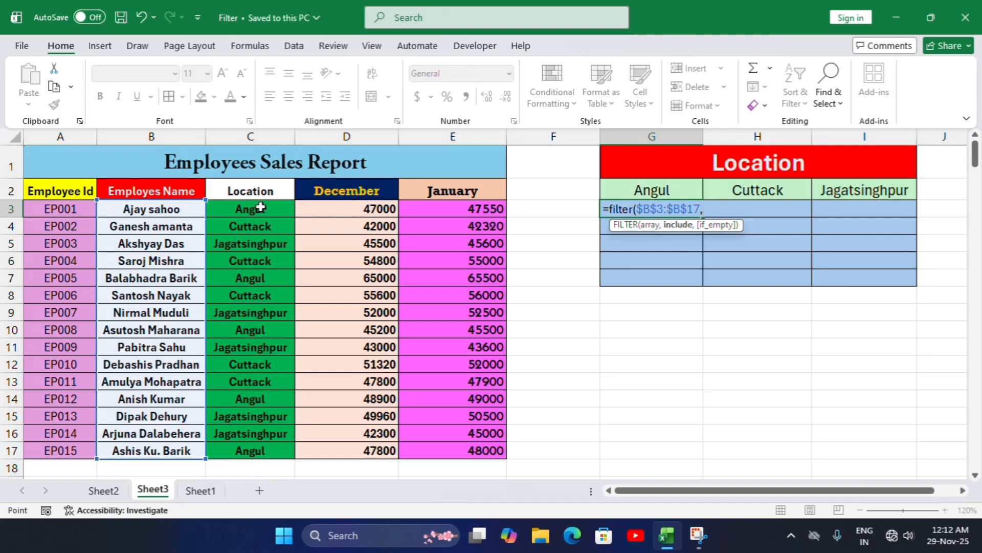
pyautogui.moveTo(261, 207); pyautogui.dragTo(271, 452)
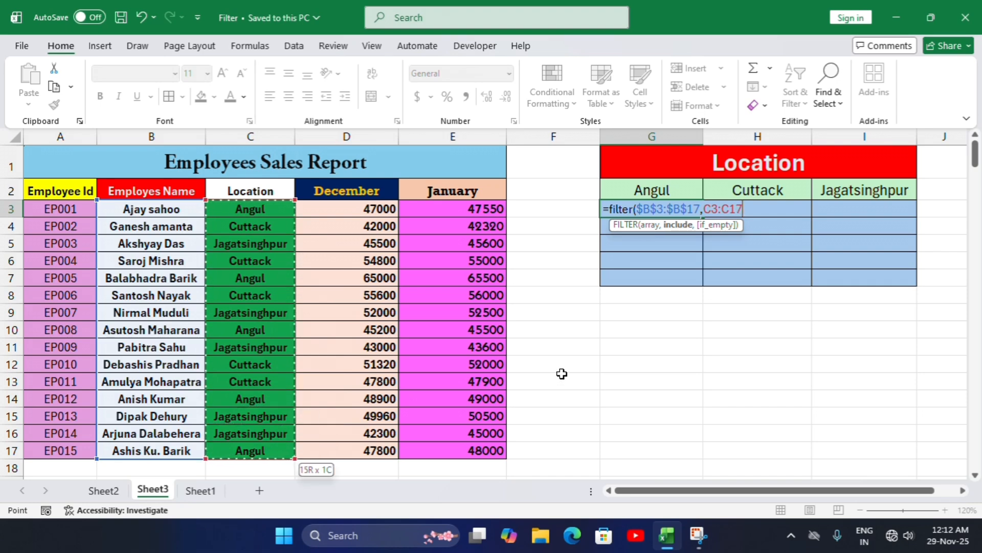
pyautogui.press('F4')
pyautogui.write('=')
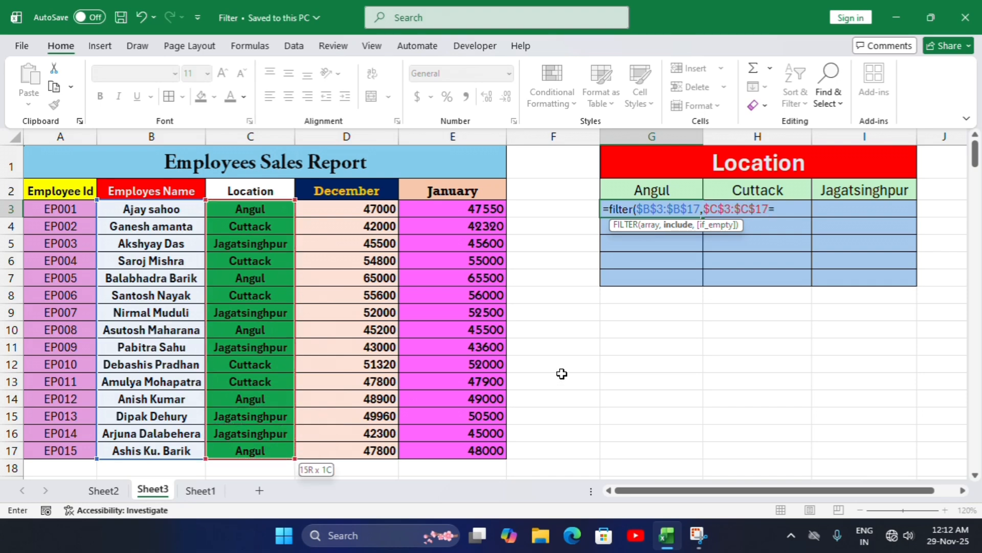
pyautogui.click(634, 189)
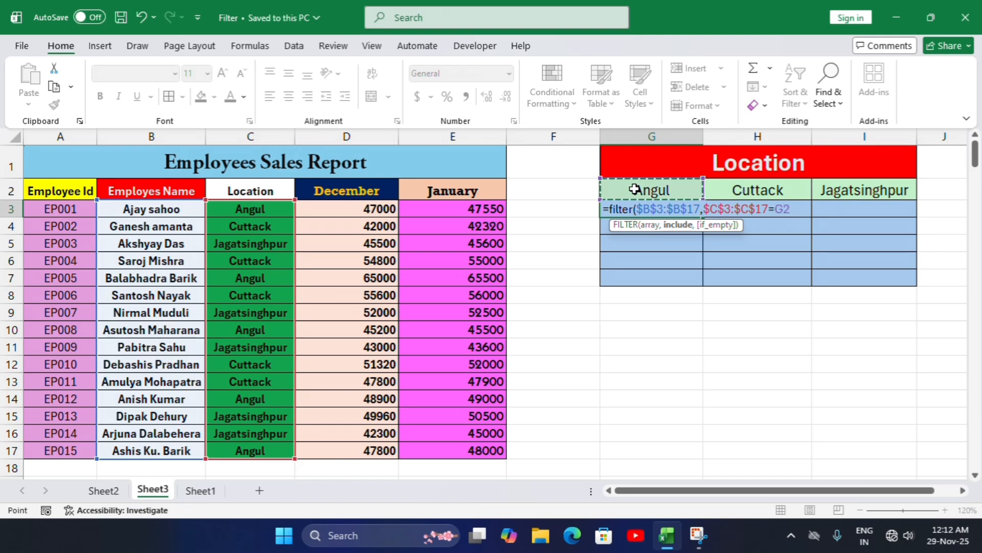
pyautogui.write(')')
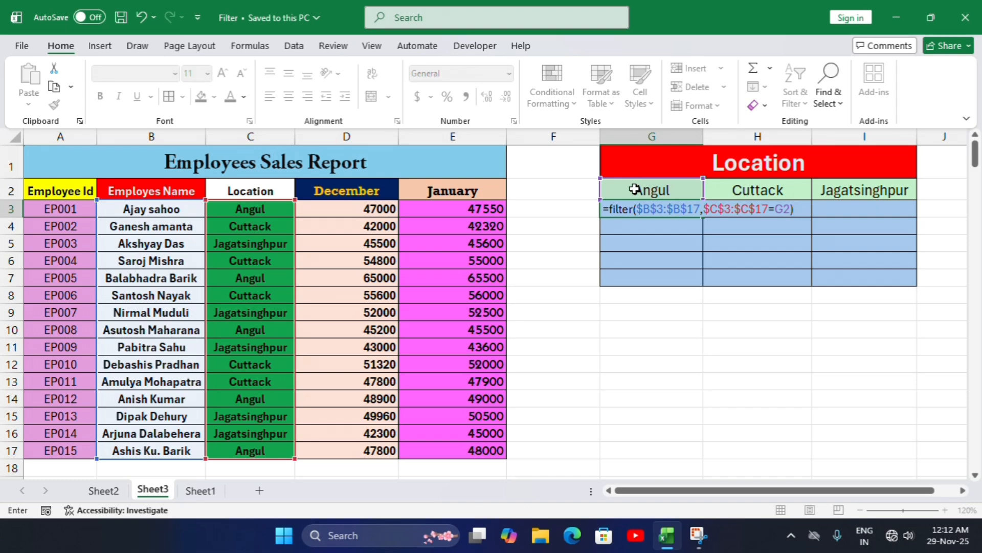
pyautogui.press('Return')
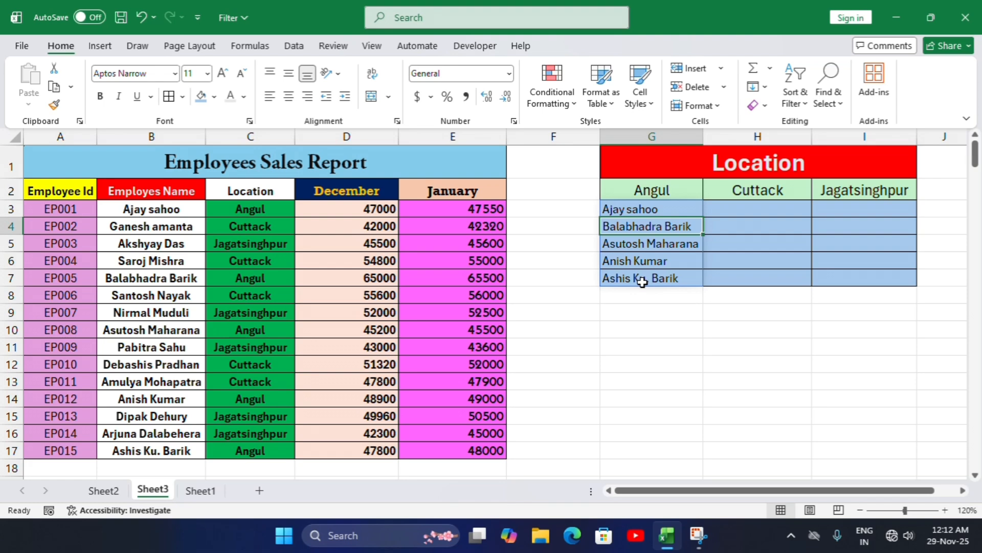
# List the Cuttack employees' names from cell H3 with the formula =FILTER($B$3:$B$17,$C$3:$C$17=H2).
pyautogui.click(751, 215)
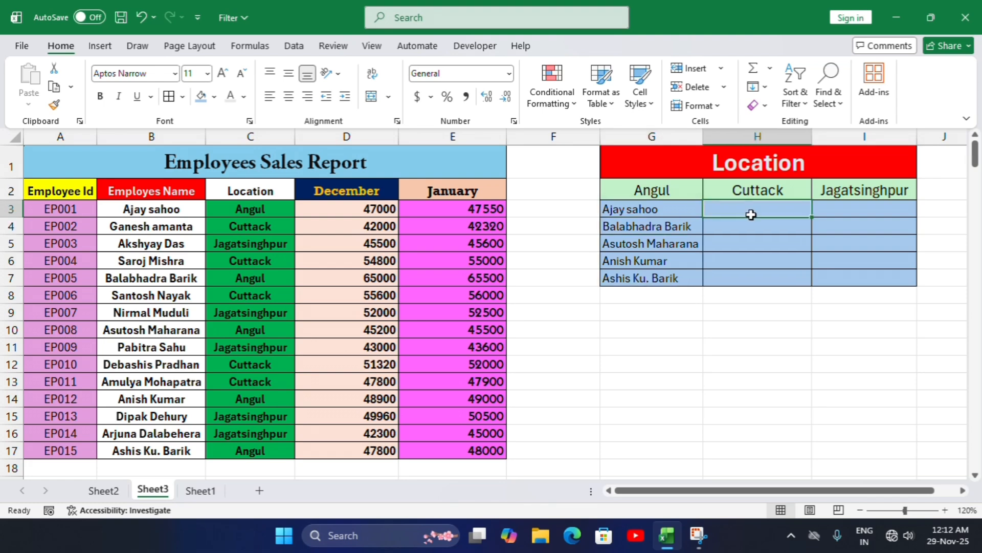
pyautogui.write('=filter')
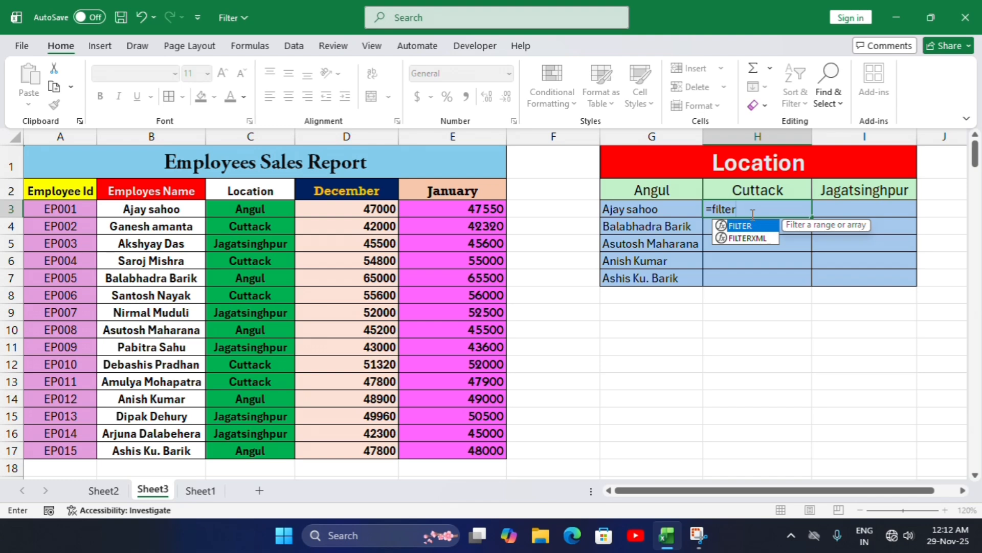
pyautogui.write('(')
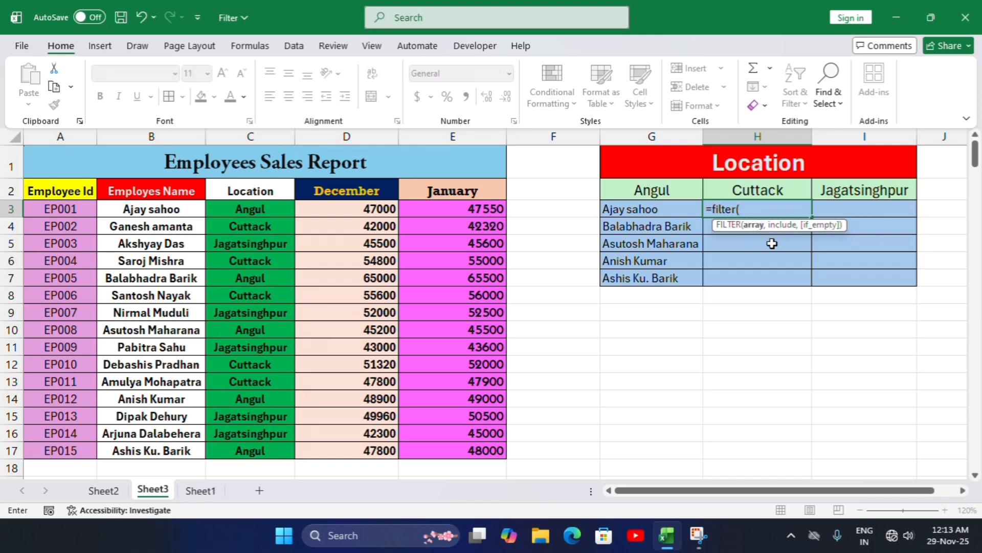
pyautogui.moveTo(168, 210); pyautogui.dragTo(173, 442)
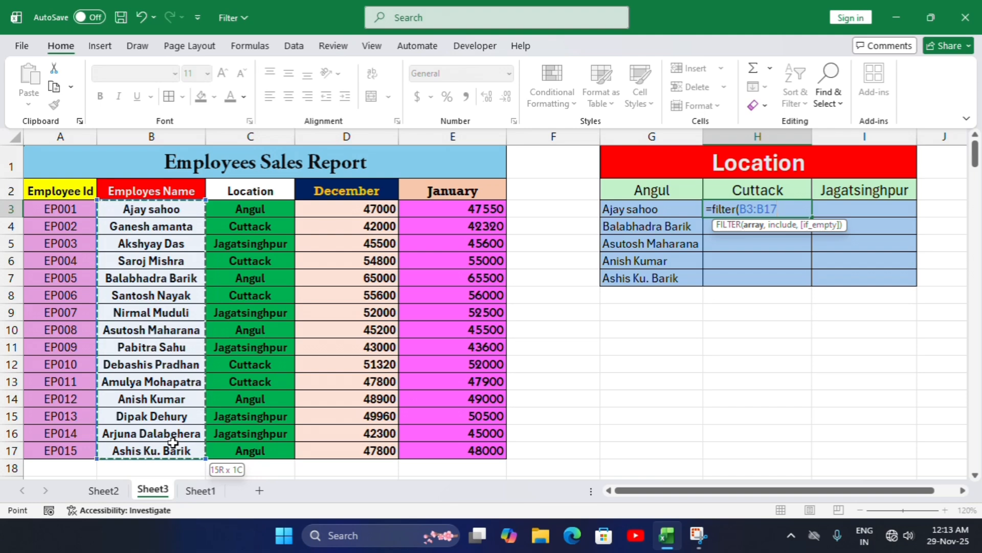
pyautogui.press('F4')
pyautogui.write(',')
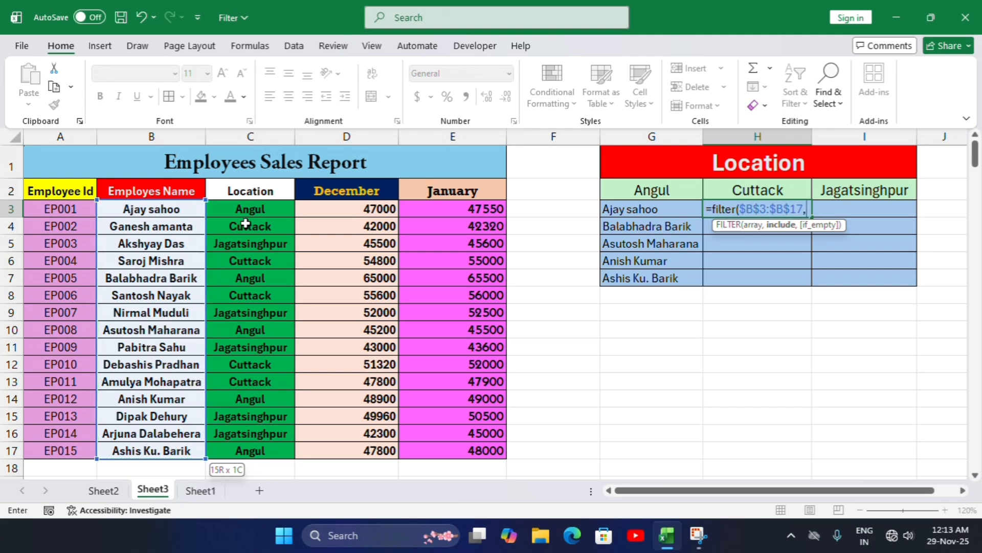
pyautogui.moveTo(246, 207); pyautogui.dragTo(272, 444)
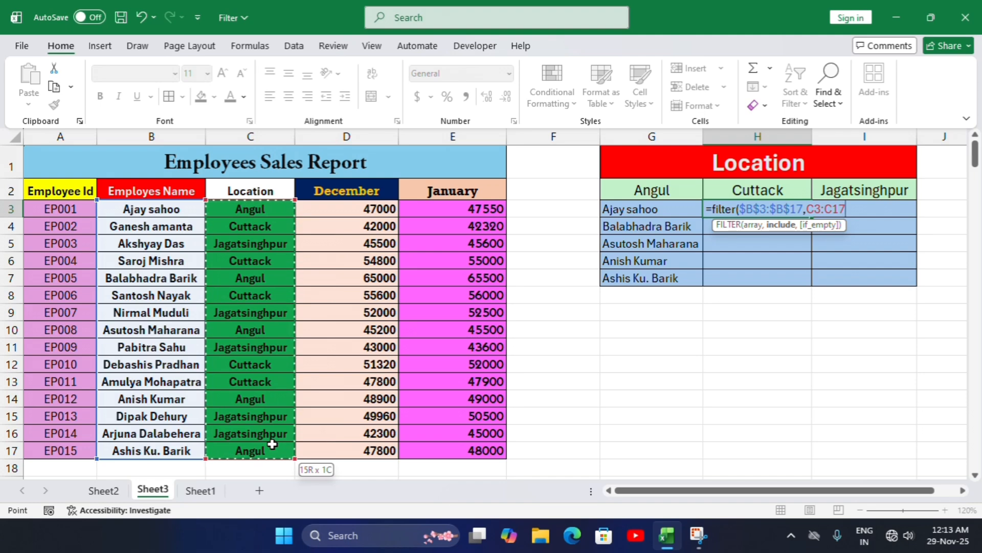
pyautogui.press('F4')
pyautogui.write('=')
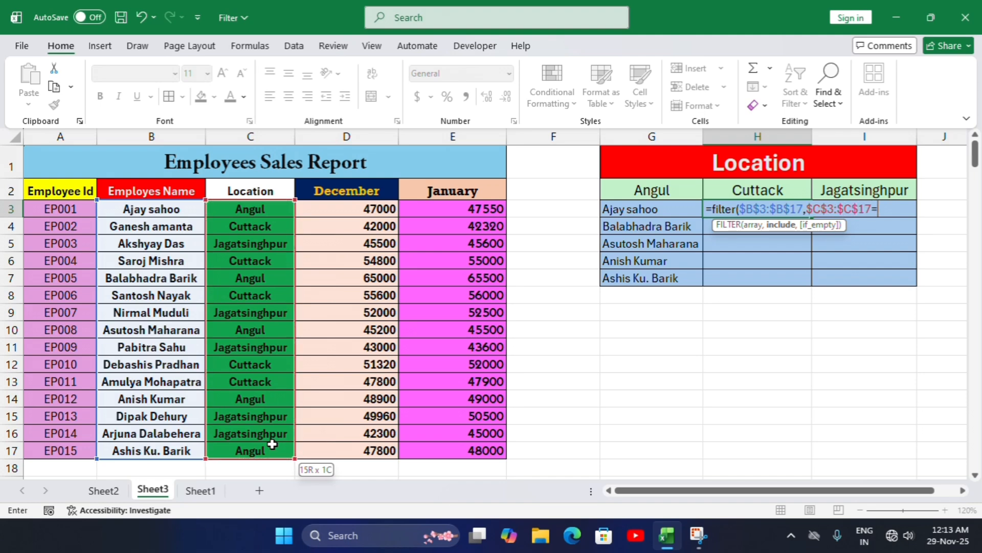
pyautogui.click(785, 190)
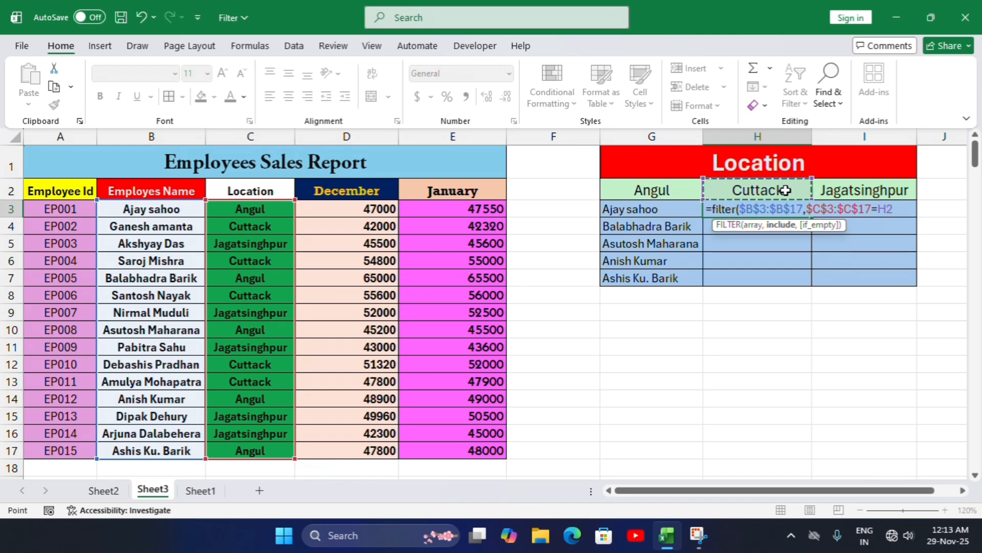
pyautogui.write(')')
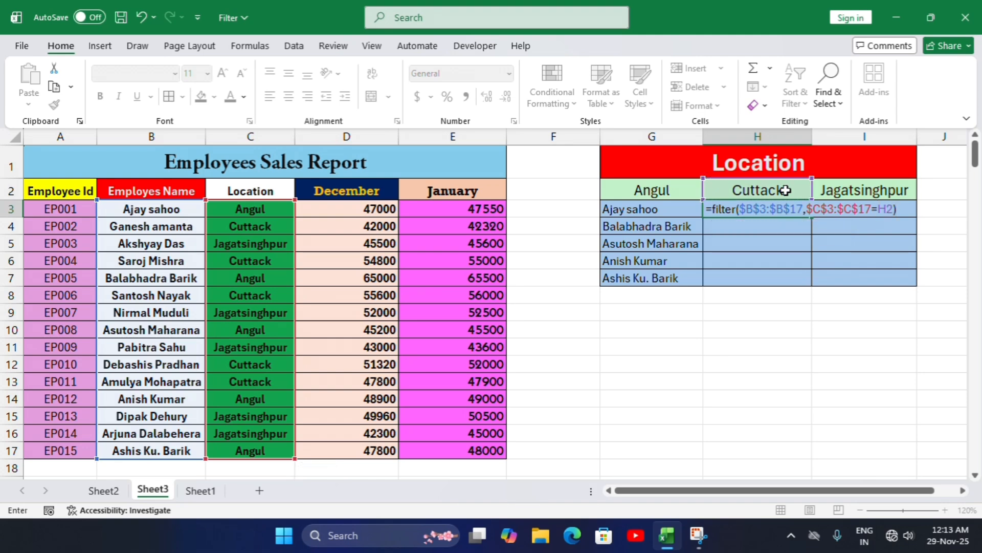
pyautogui.press('Return')
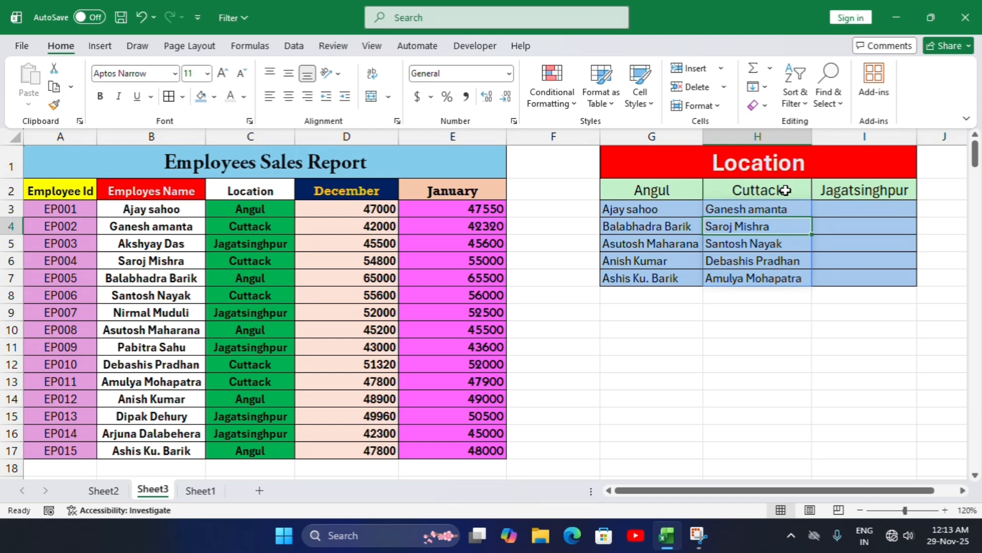
# List the Jagatsinghpur employees' names from cell I3 with the formula =FILTER($B$3:$B$17,$C$3:$C$17=I2).
pyautogui.click(877, 205)
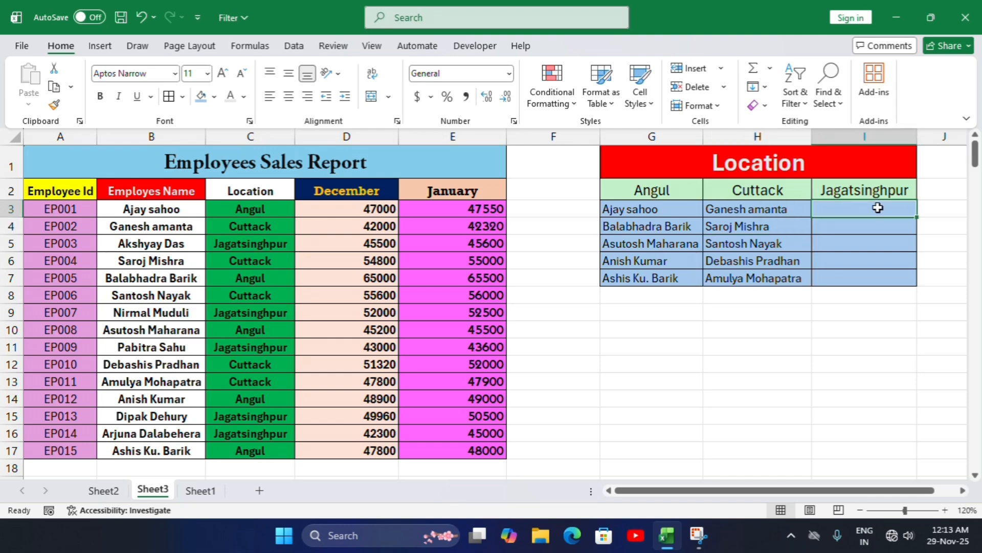
pyautogui.write('=fil')
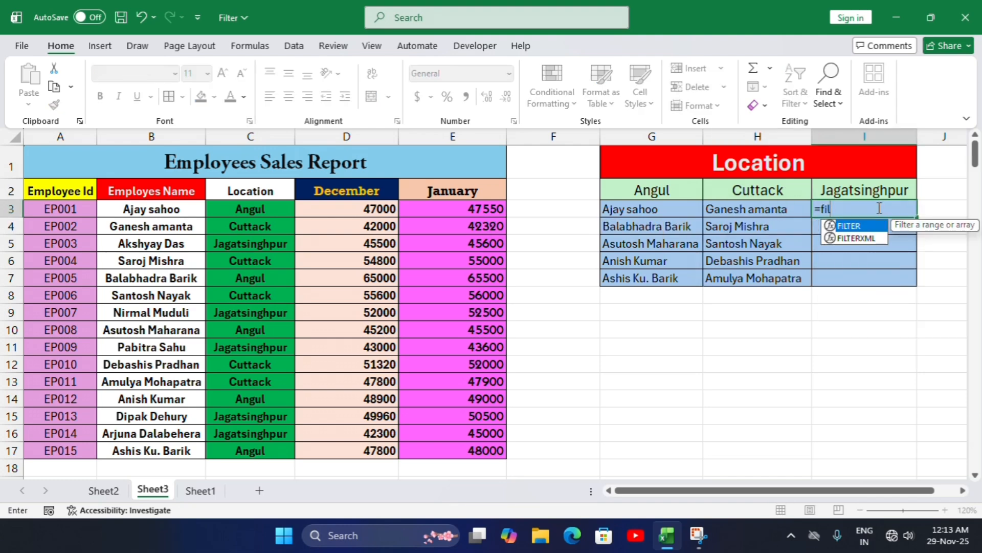
pyautogui.write('ter(')
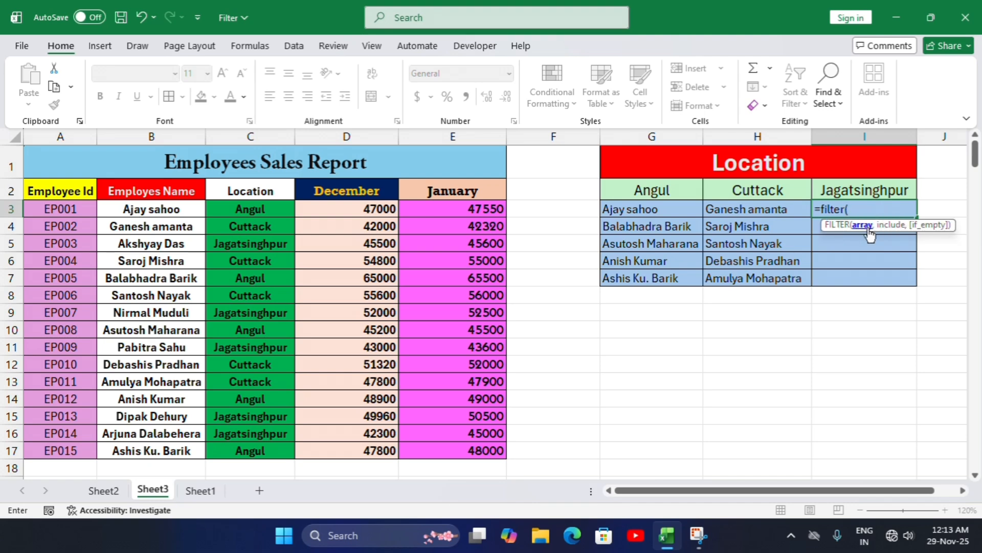
pyautogui.moveTo(136, 215); pyautogui.dragTo(150, 451)
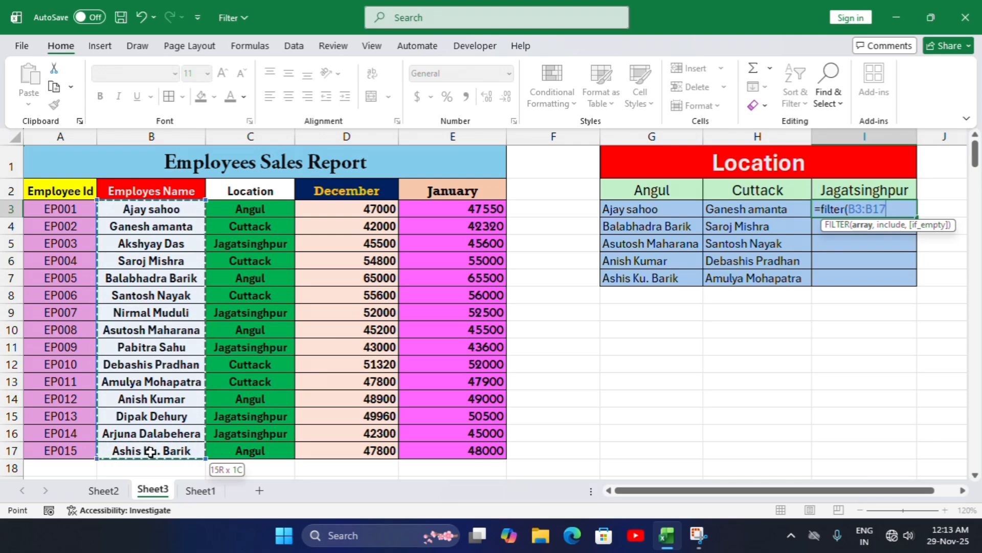
pyautogui.press('F4')
pyautogui.write(',')
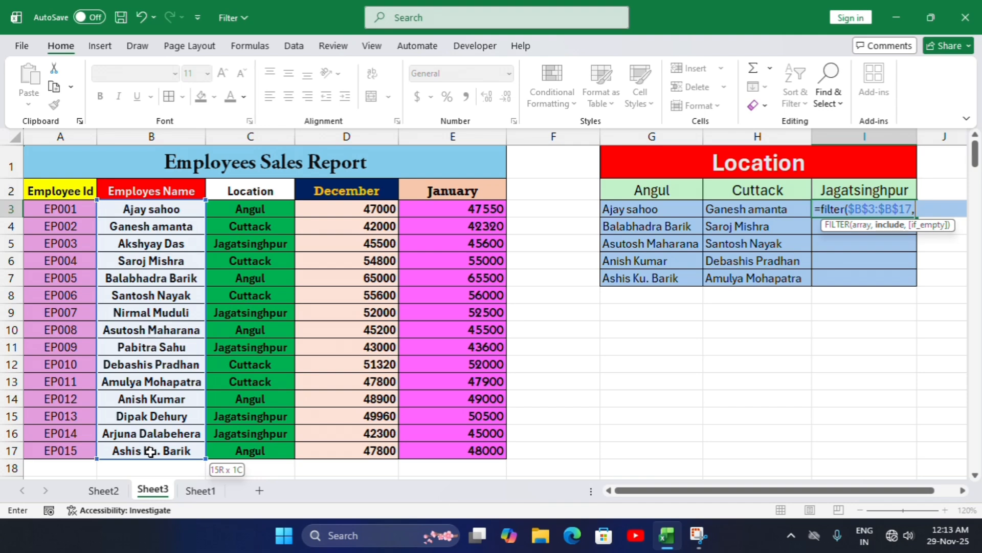
pyautogui.click(264, 210)
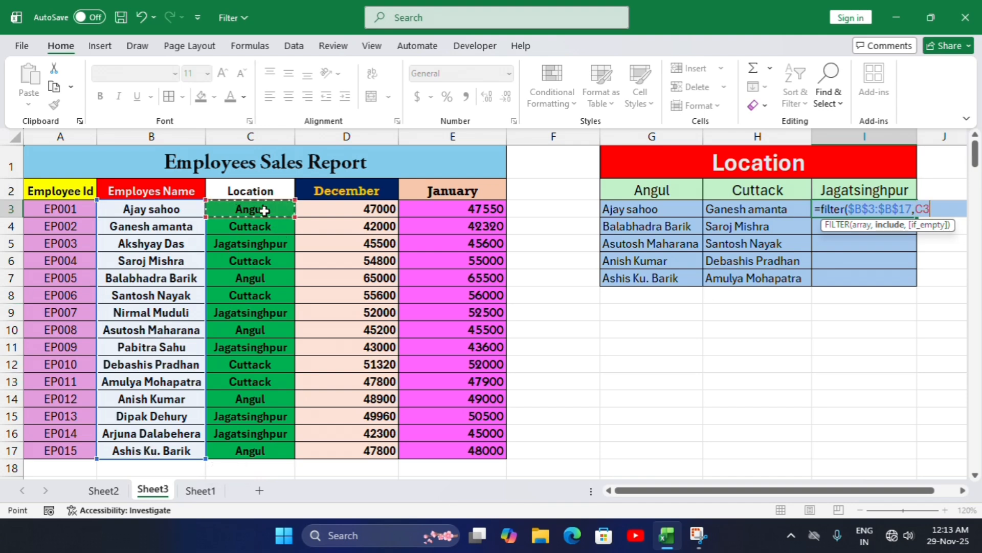
pyautogui.moveTo(264, 211); pyautogui.dragTo(274, 444)
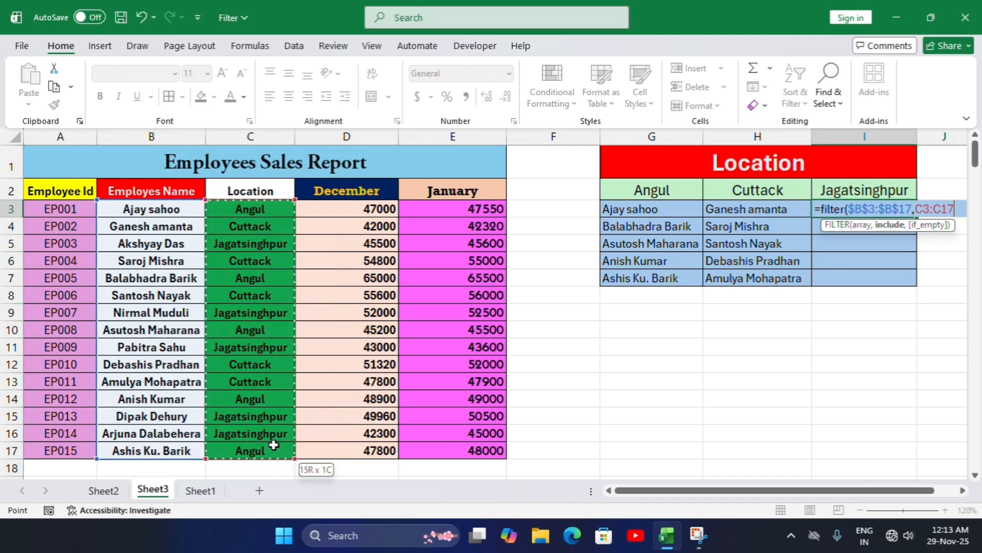
pyautogui.press('F4')
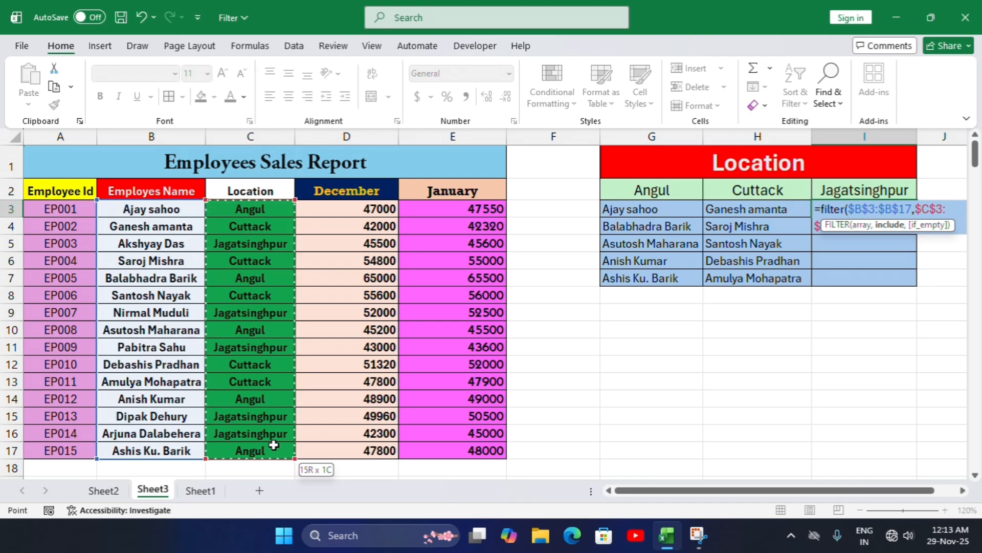
pyautogui.write('=')
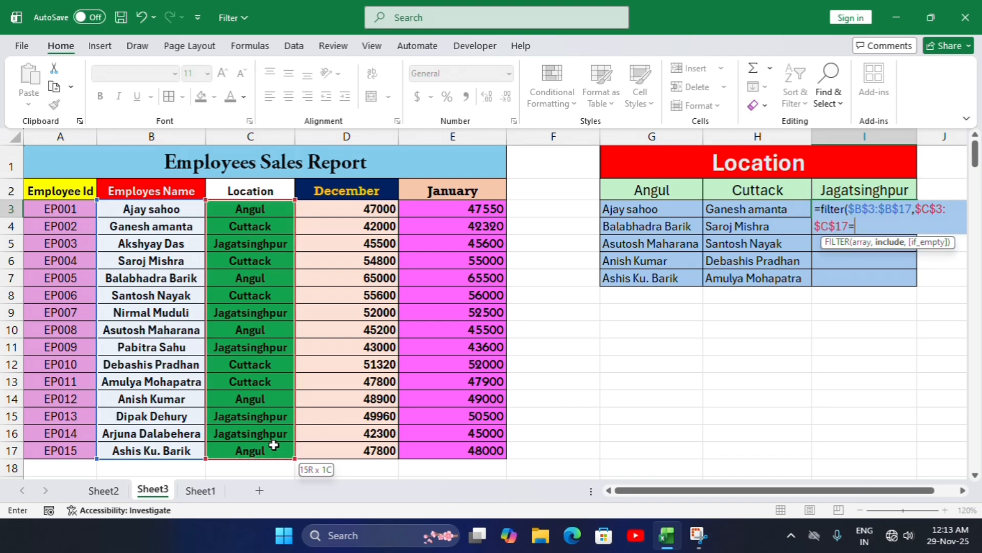
pyautogui.click(846, 188)
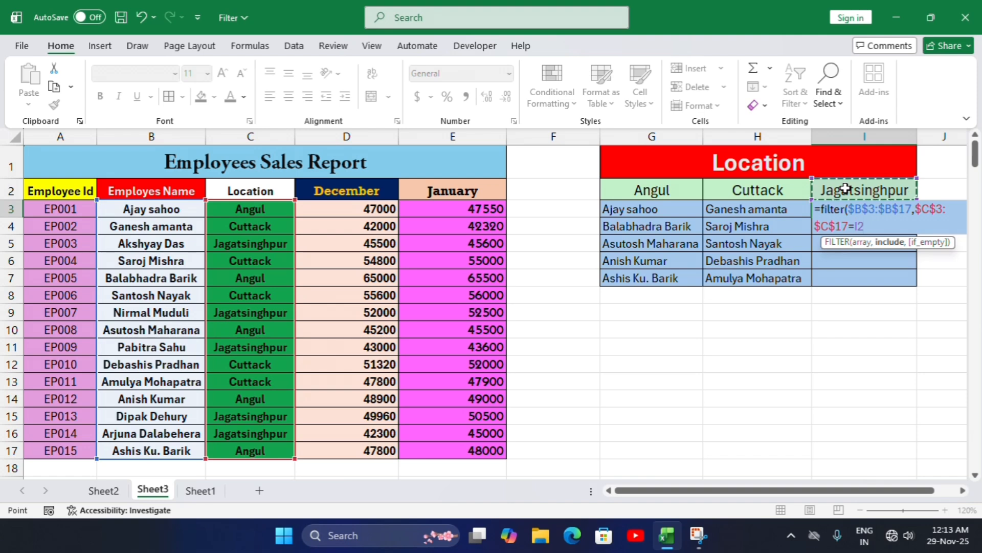
pyautogui.write(')')
pyautogui.press('Return')
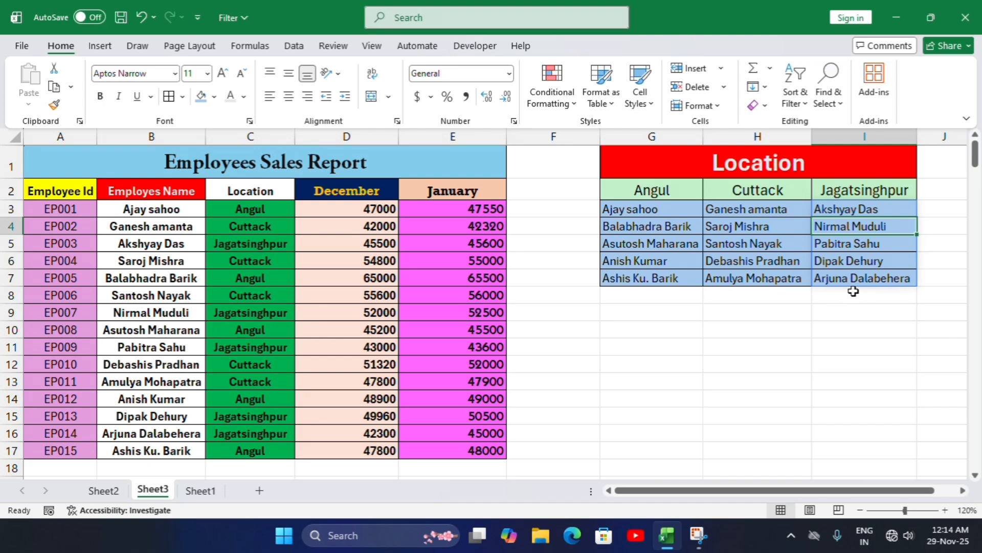
pyautogui.click(770, 342)
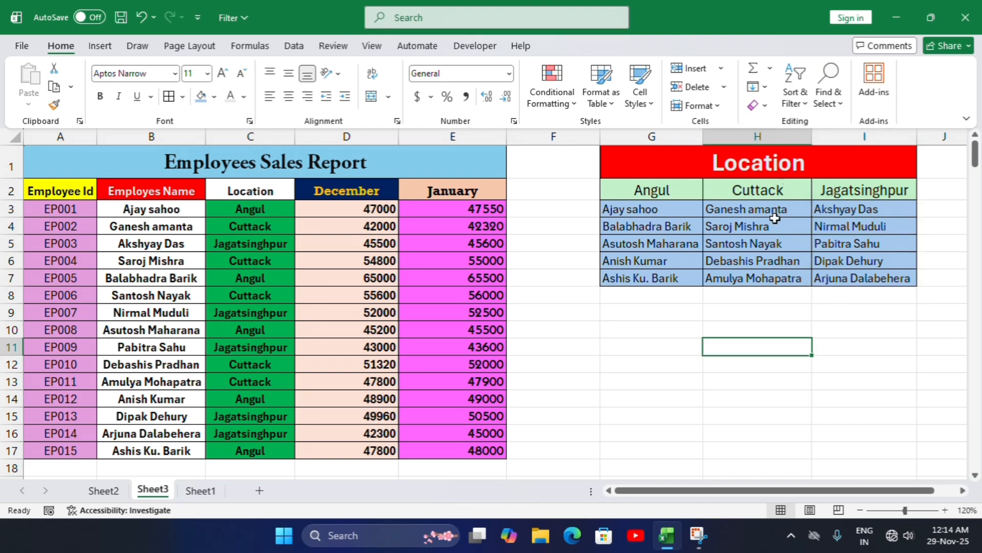